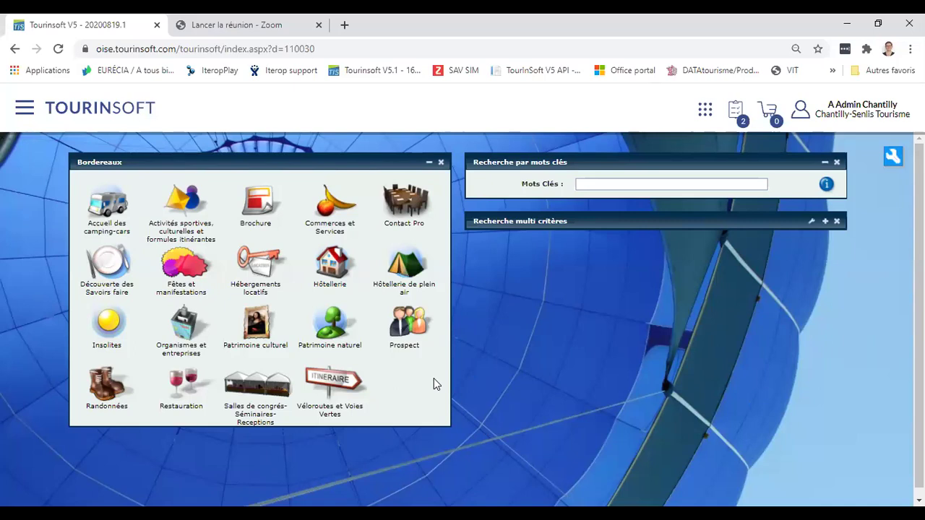
Step: Open the reception statistics (Stats. > Accueil) and look through the list of predefined statistics
left_click(24, 112)
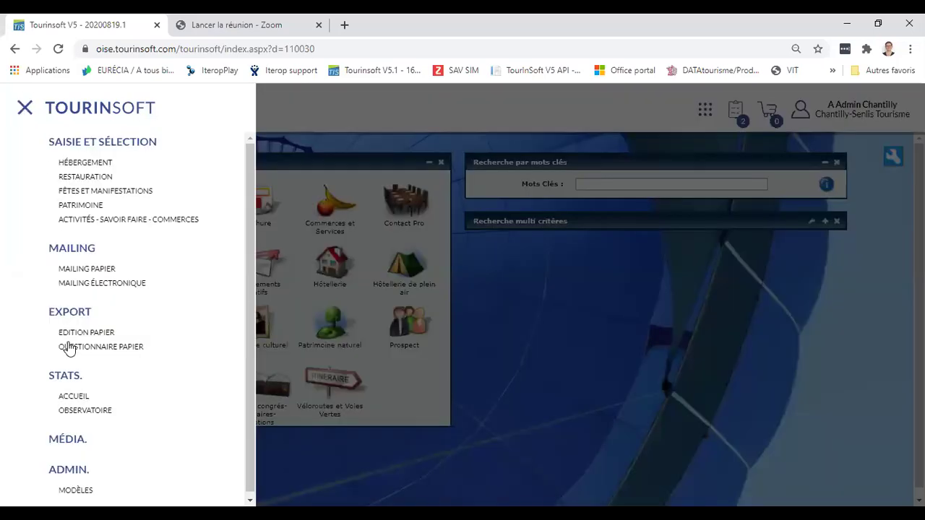
left_click(73, 397)
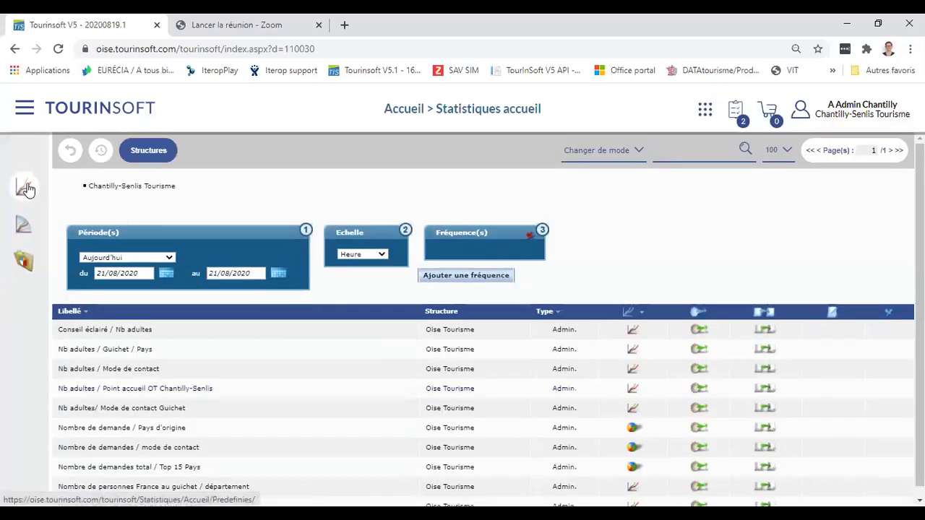
mouse_move(28, 189)
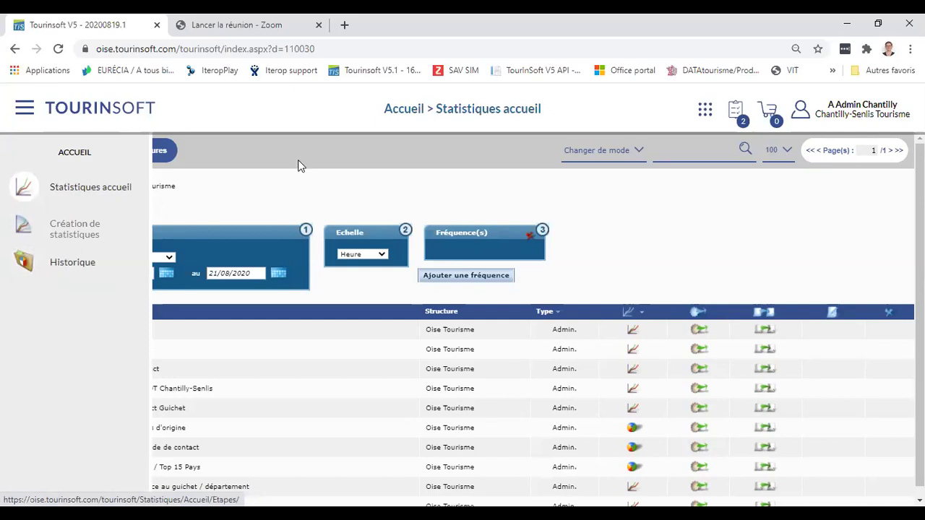
mouse_move(618, 150)
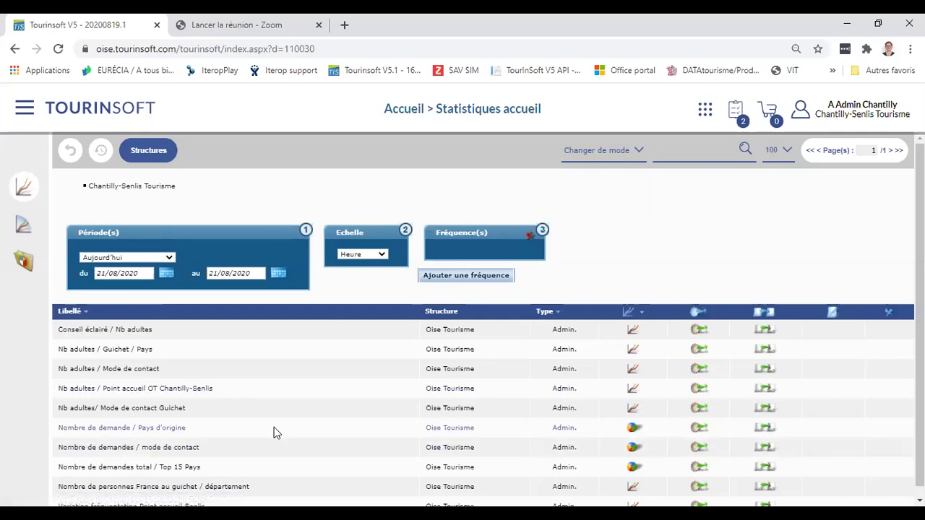
scroll(217, 367, "down", 1)
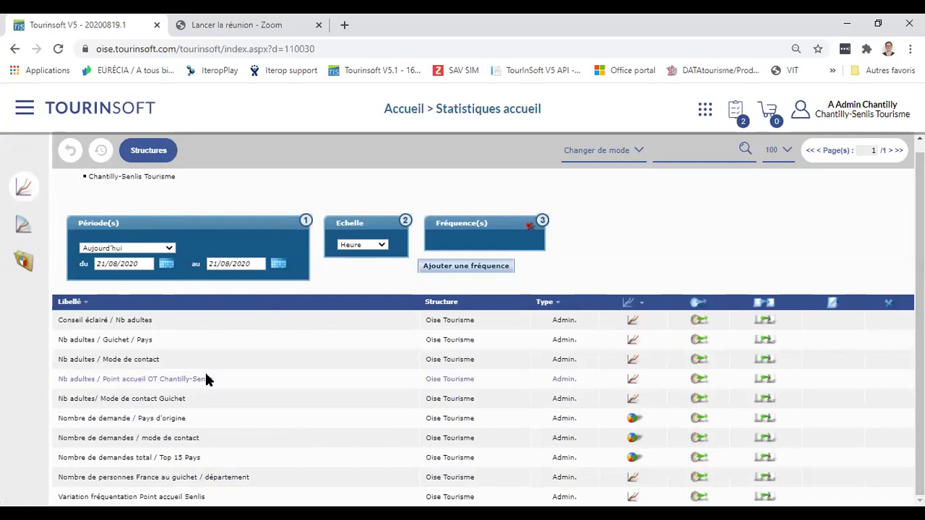
scroll(898, 257, "up", 1)
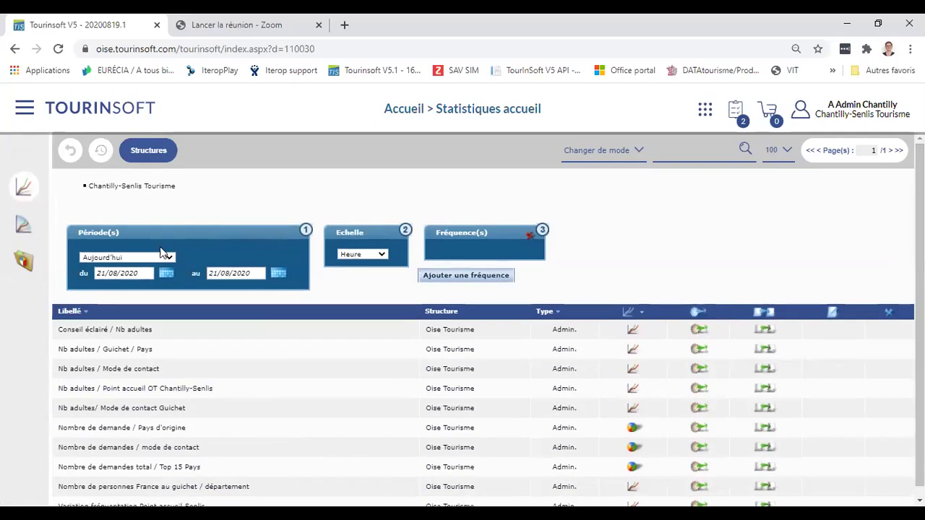
Step: Generate the Nb adultes / Point accueil OT Chantilly-Senlis and Nb adultes / Mode de contact statistics for Le mois précédent at the Jour scale
left_click(162, 254)
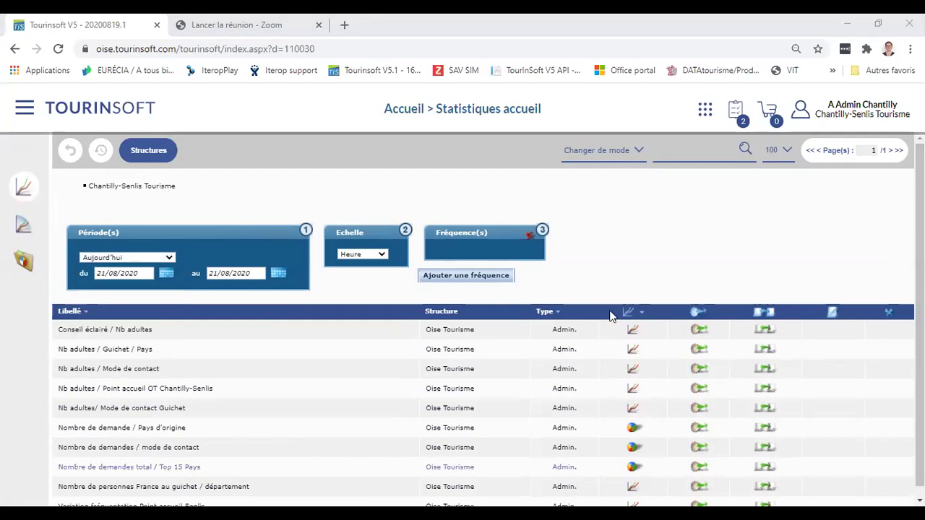
left_click(99, 350)
left_click(145, 258)
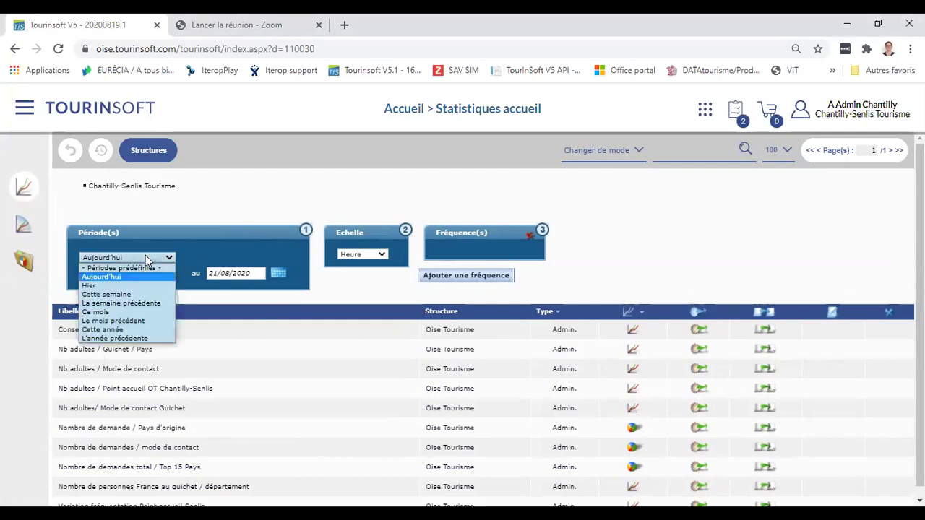
left_click(131, 323)
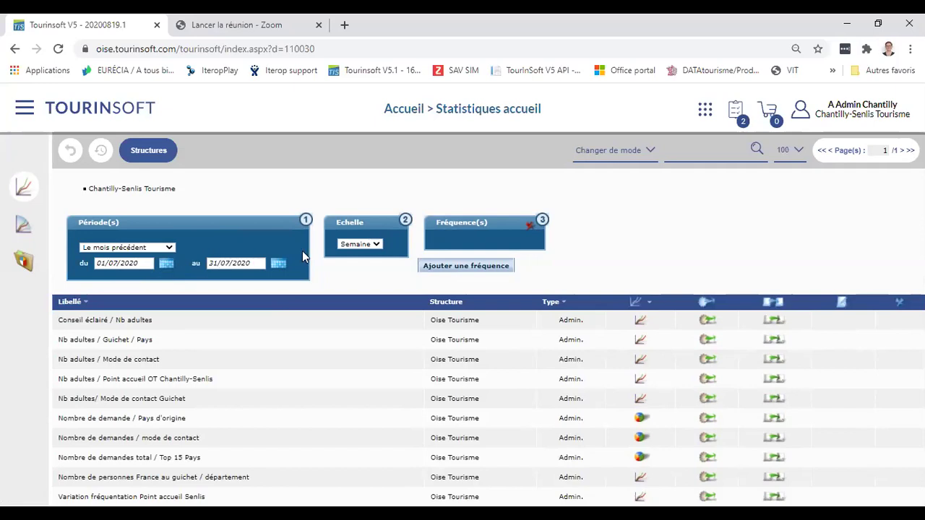
left_click(363, 248)
left_click(365, 255)
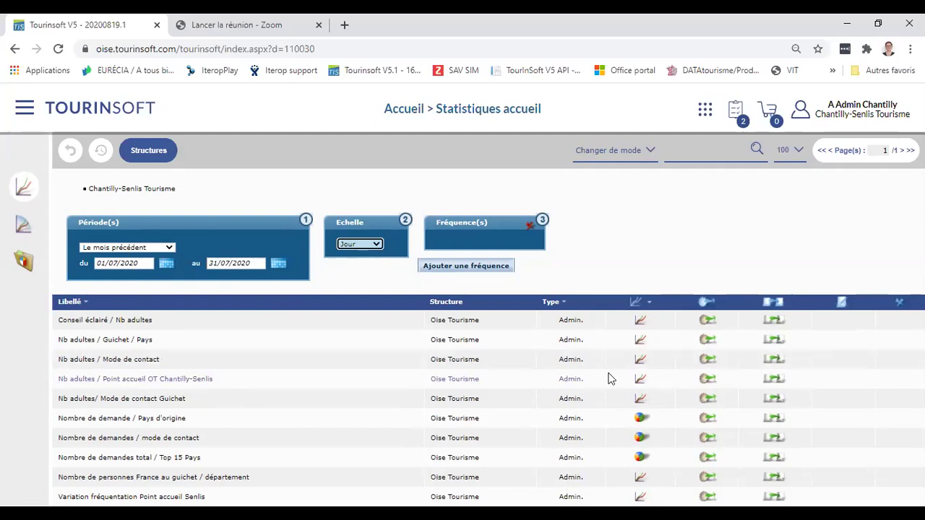
left_click(707, 378)
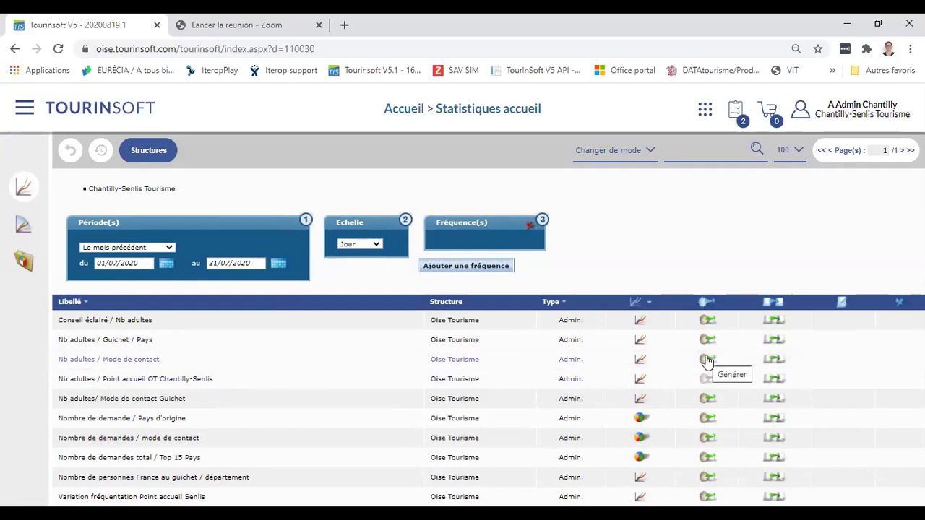
left_click(707, 359)
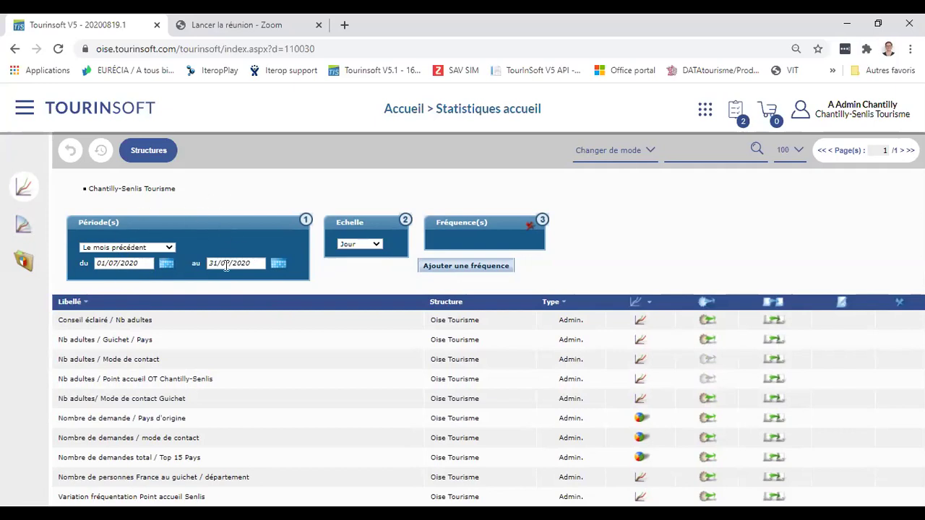
Step: Generate the Nb adultes / Point accueil OT Chantilly-Senlis statistic for Cette année
left_click(147, 248)
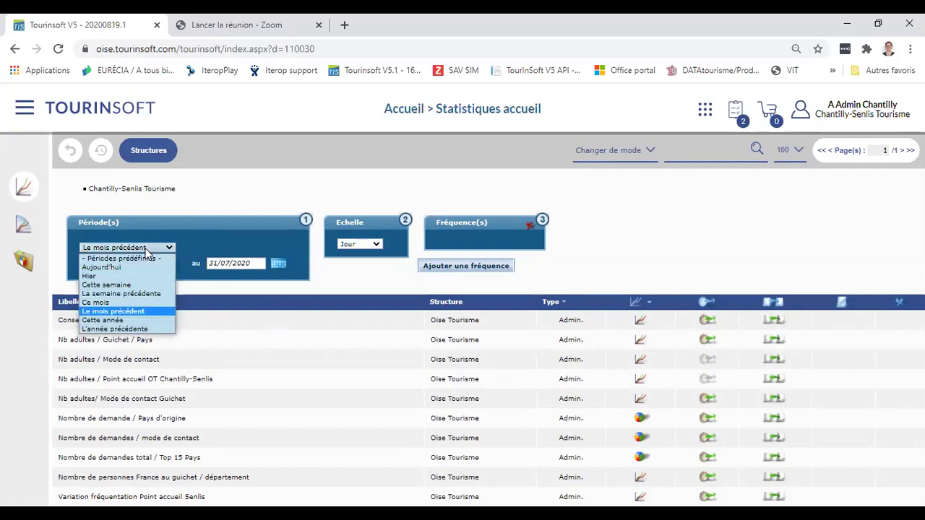
left_click(136, 320)
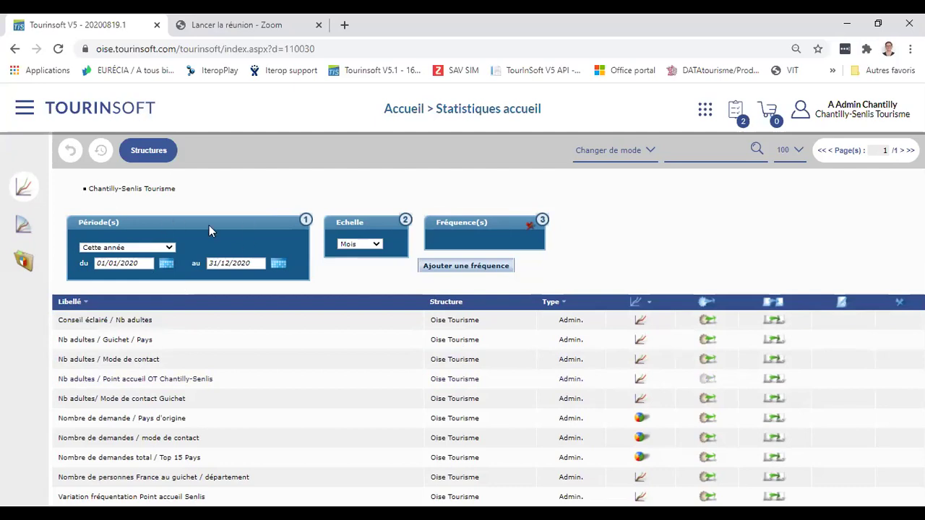
Step: Open the graph of the July 2020 Nb adultes / Point accueil OT Chantilly-Senlis statistic from the Historique and examine it
left_click(20, 261)
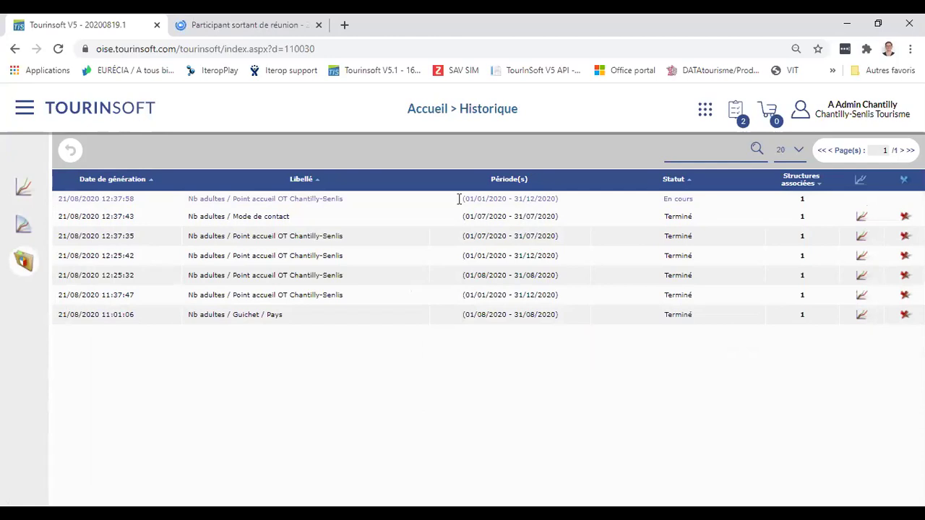
mouse_move(27, 271)
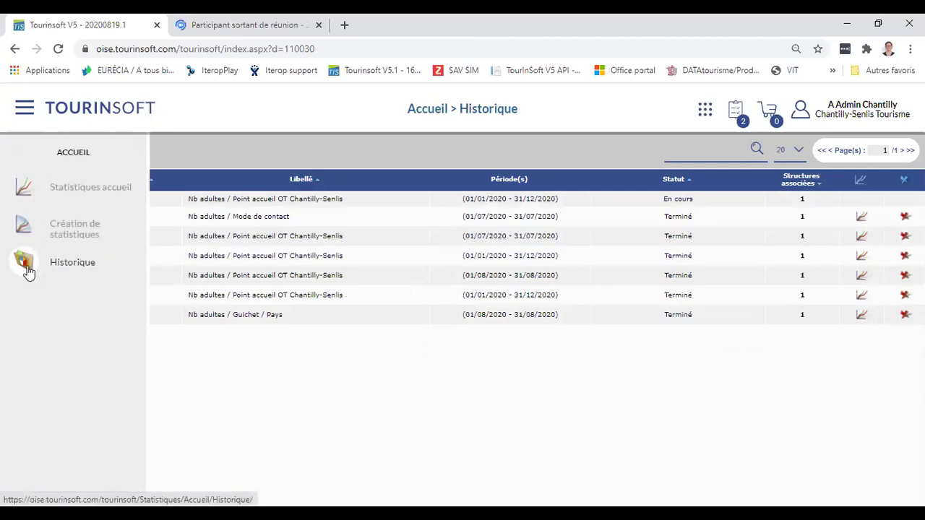
left_click(861, 240)
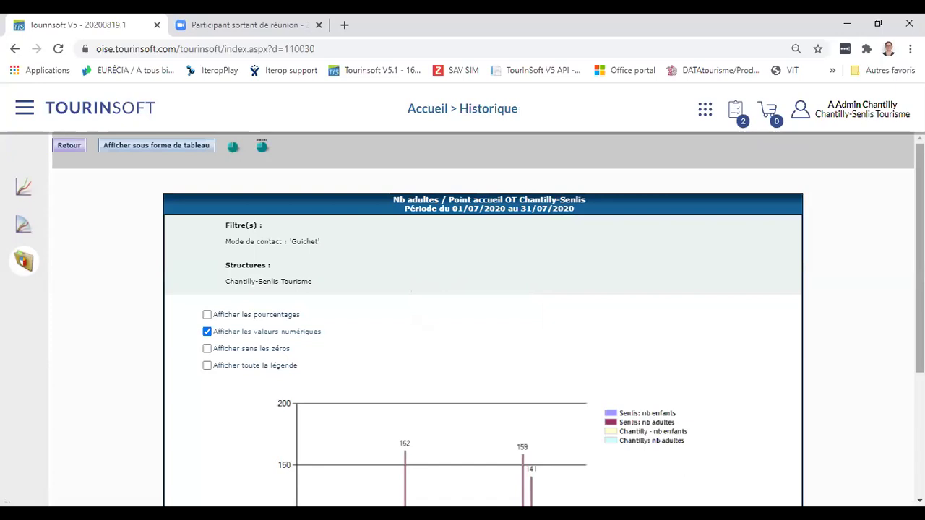
scroll(482, 337, "down", 3)
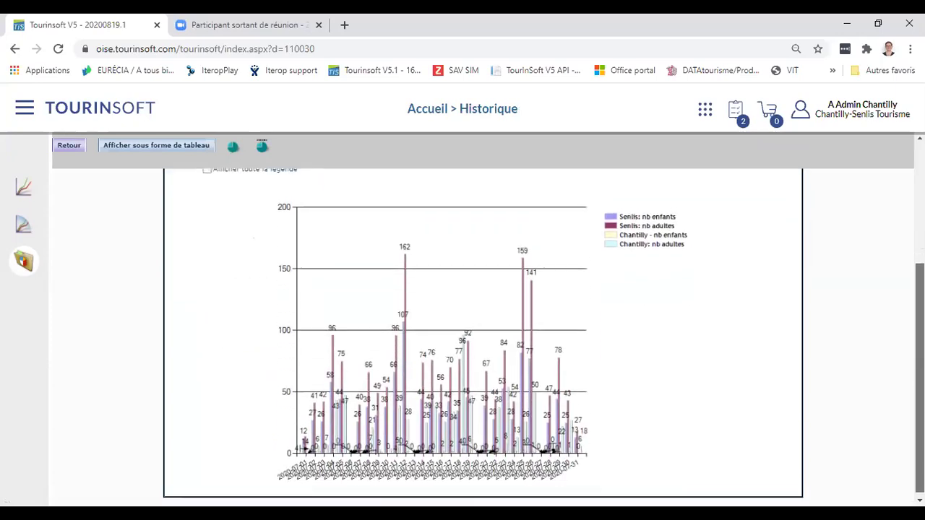
scroll(483, 337, "up", 3)
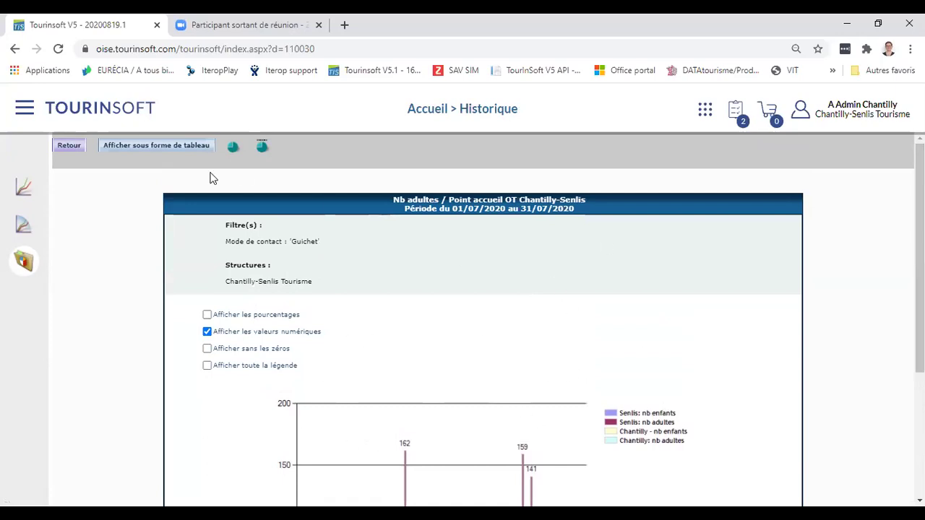
Step: Display the July reception point statistic as a table and examine it with and without the zero rows
left_click(174, 152)
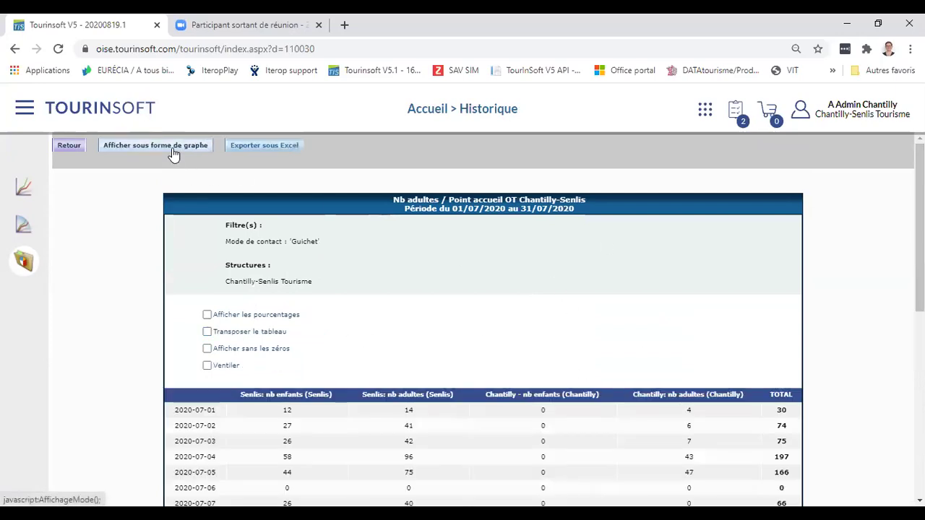
scroll(646, 236, "down", 3)
scroll(483, 335, "down", 3)
scroll(482, 336, "up", 6)
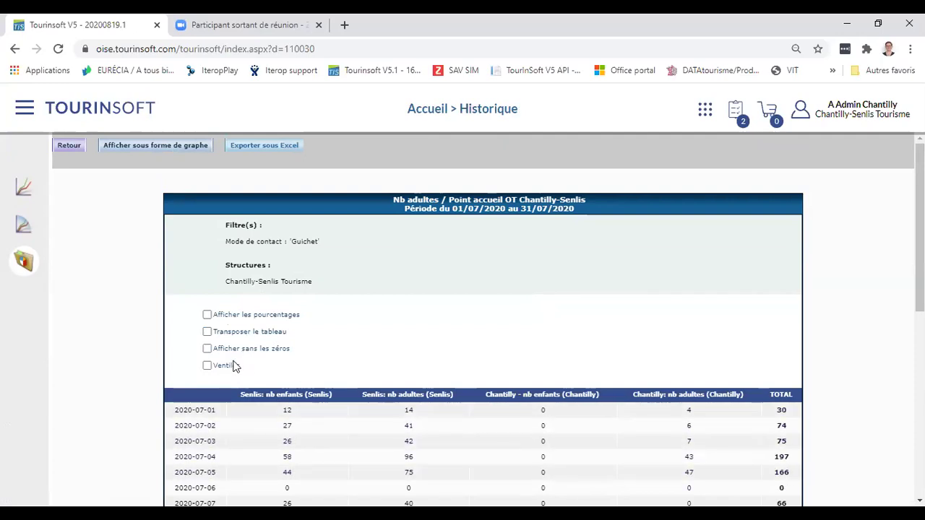
left_click(207, 348)
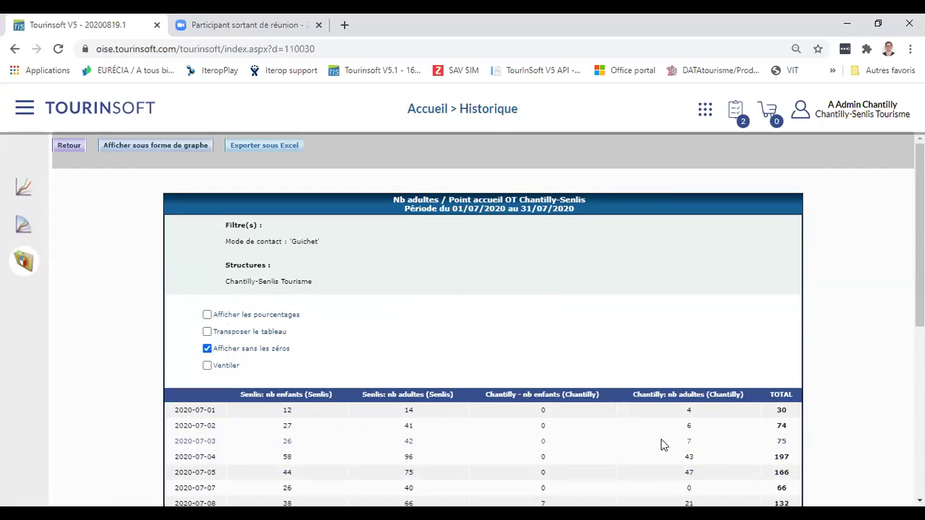
left_click(208, 349)
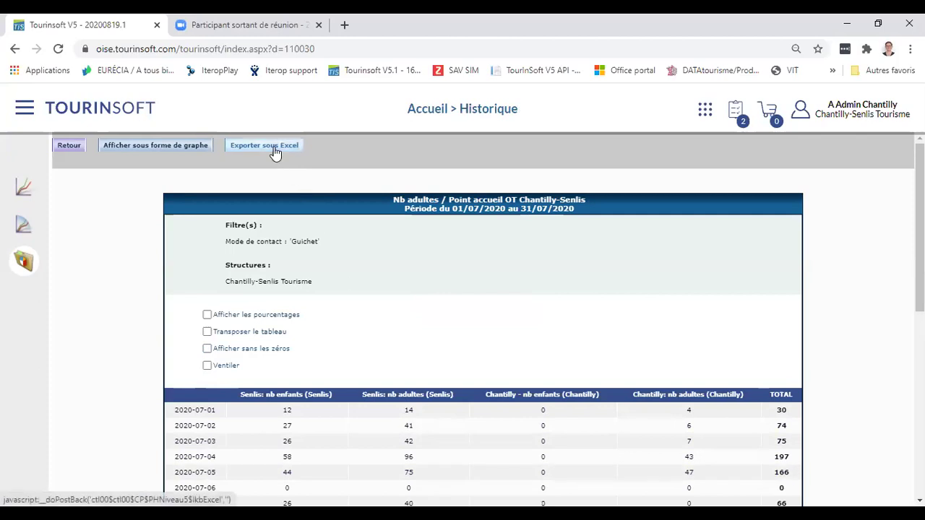
Step: Compare the graph and table displays of the reception point statistic, ending on the graph
left_click(145, 148)
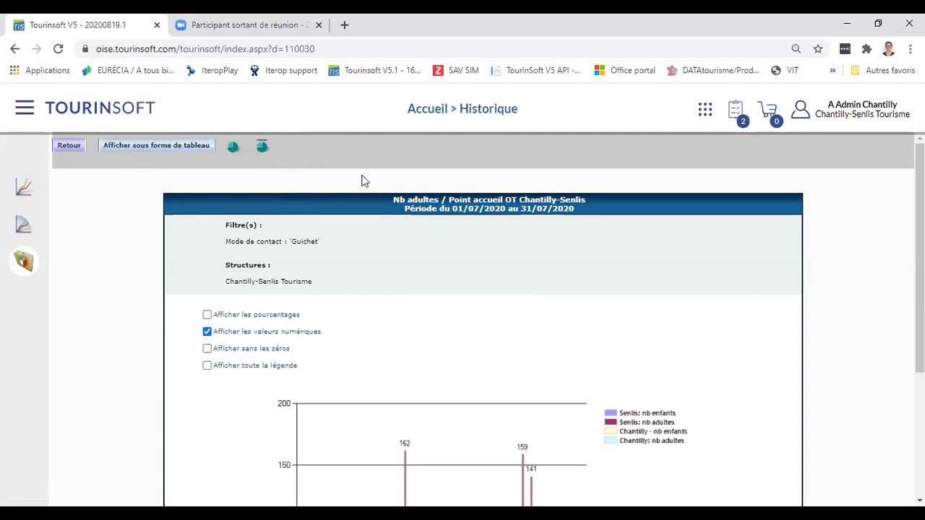
left_click(192, 146)
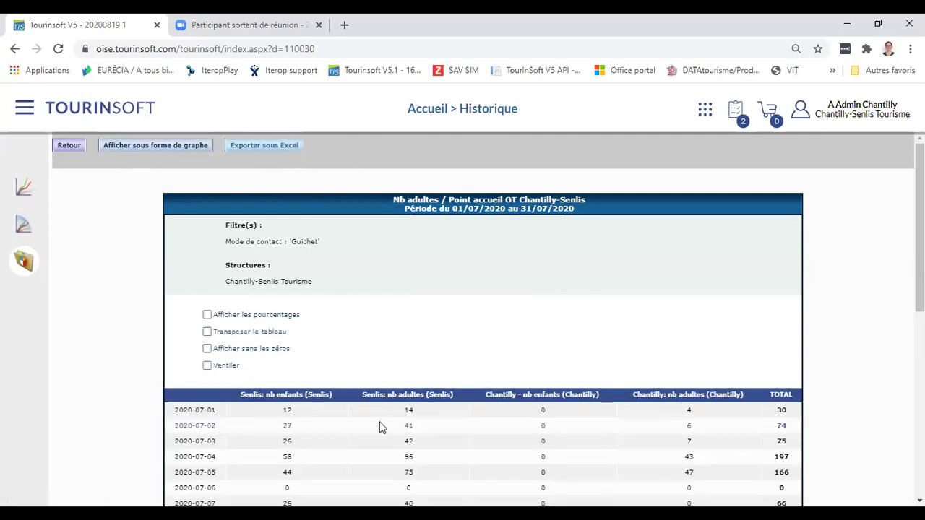
left_click(161, 148)
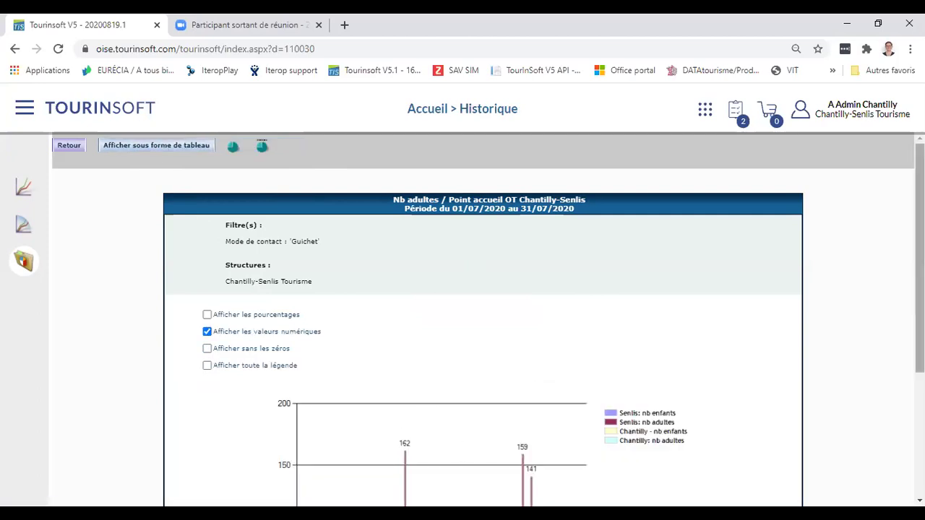
scroll(482, 332, "down", 3)
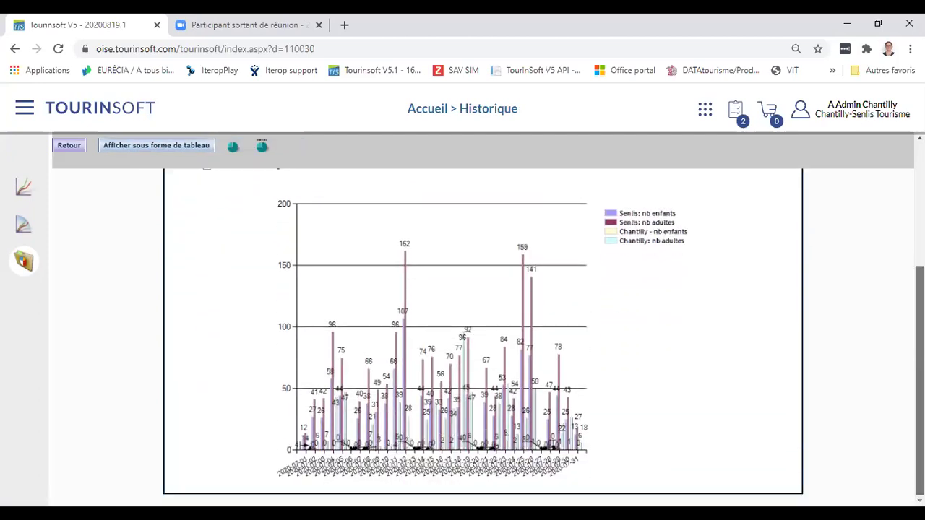
scroll(320, 159, "up", 3)
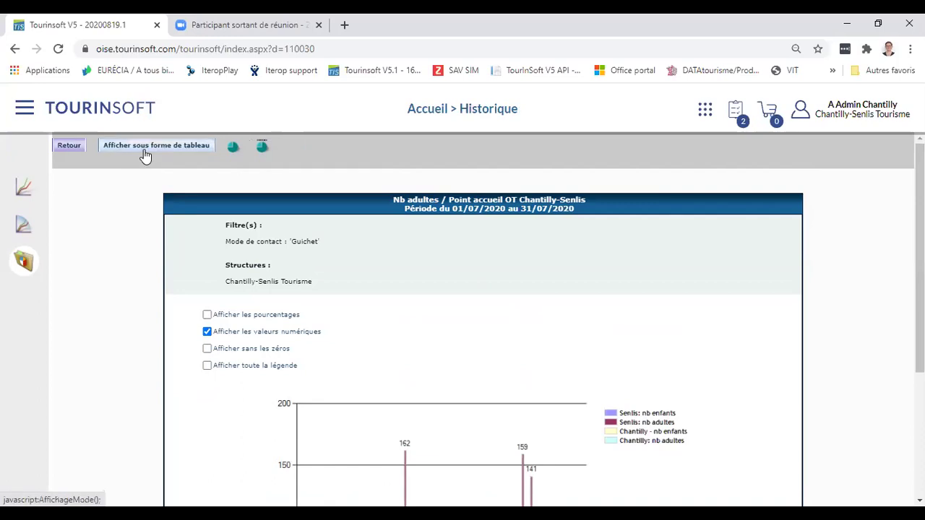
Step: Open the graph of the July 2020 Nb adultes / Mode de contact statistic from the Historique and examine it
left_click(24, 261)
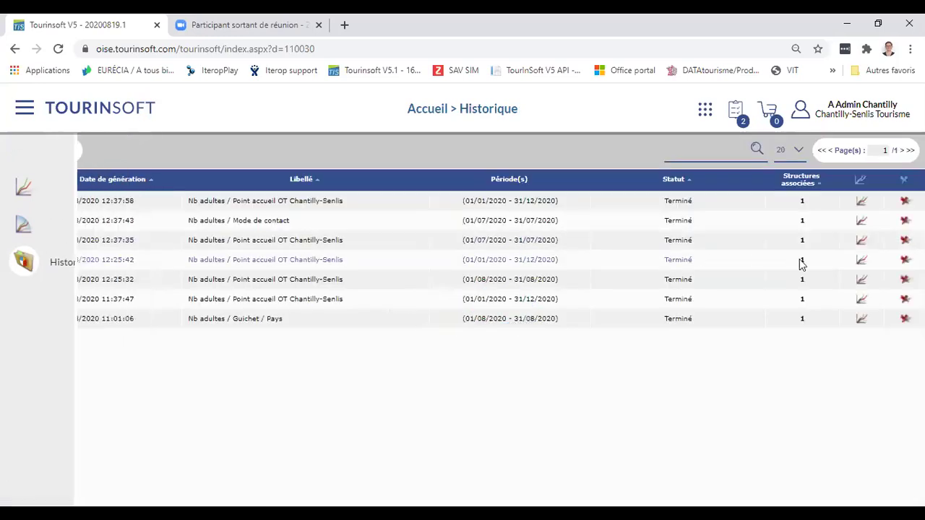
left_click(862, 221)
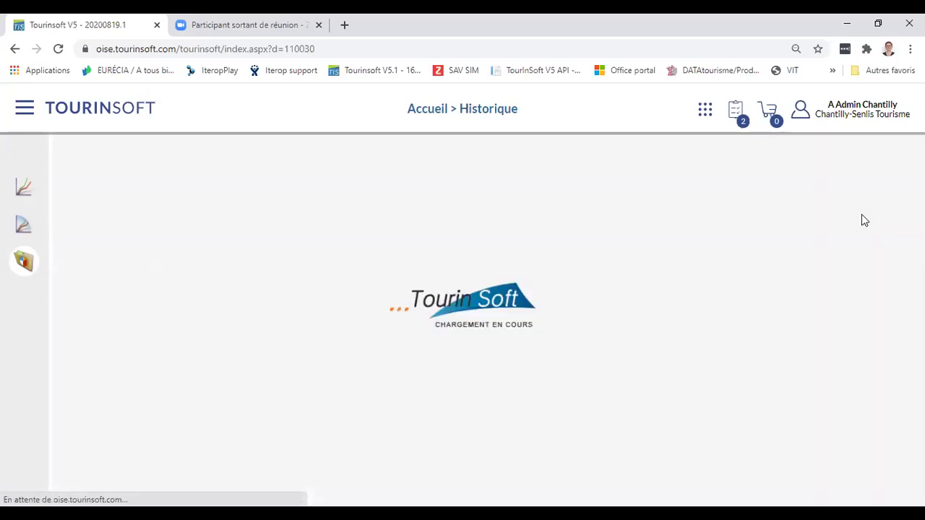
scroll(483, 325, "down", 3)
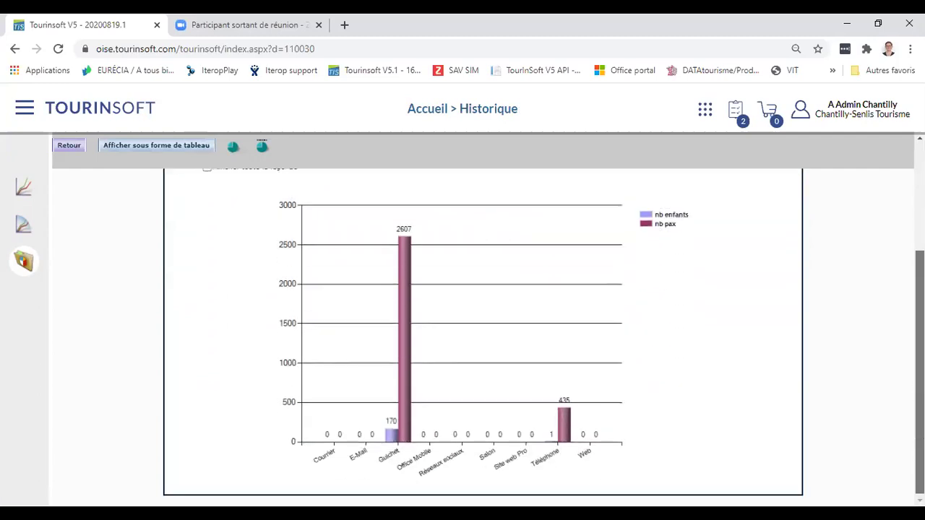
scroll(483, 325, "up", 2)
scroll(482, 326, "down", 2)
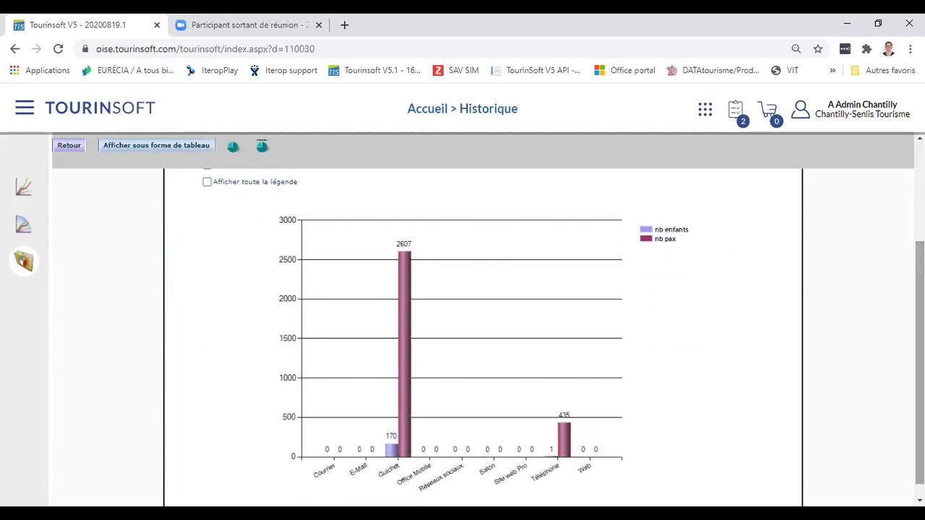
scroll(352, 217, "up", 1)
Step: Hide the zero values in the Mode de contact graph with Afficher sans les zéros
left_click(207, 210)
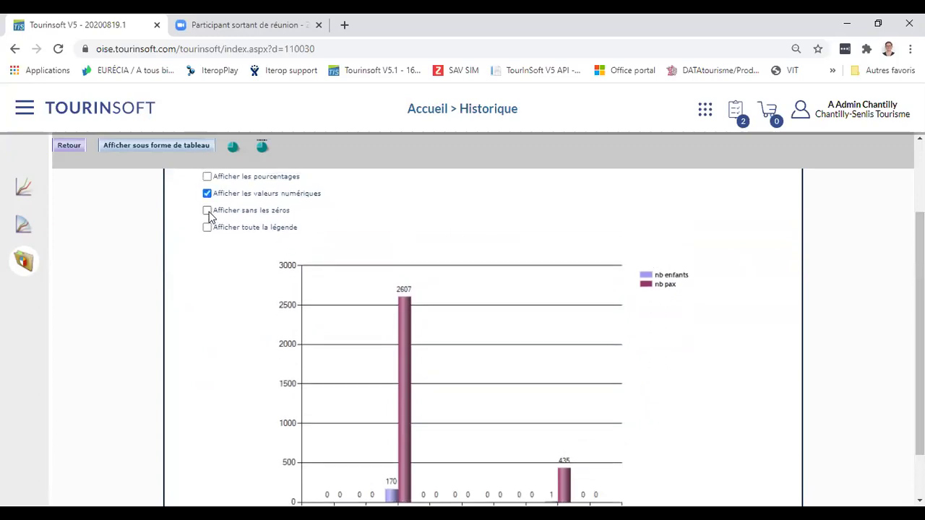
scroll(658, 253, "down", 2)
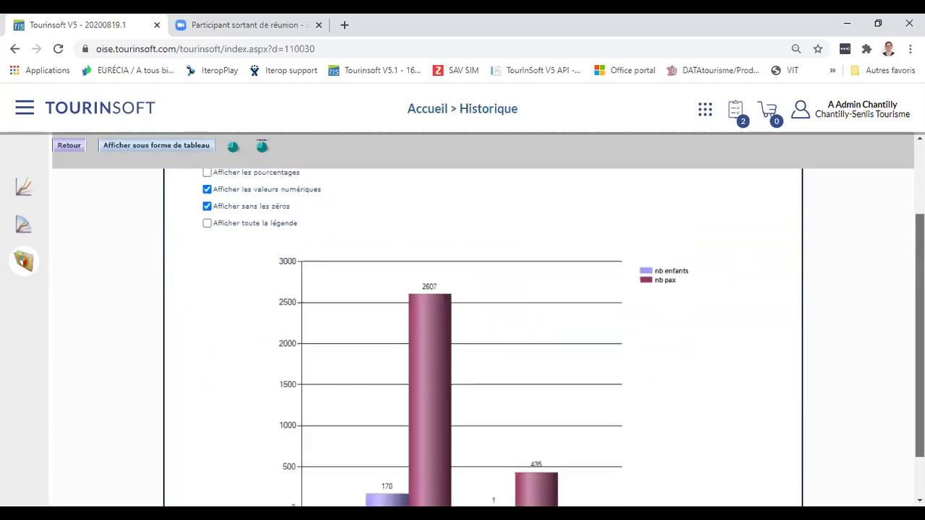
scroll(483, 332, "up", 3)
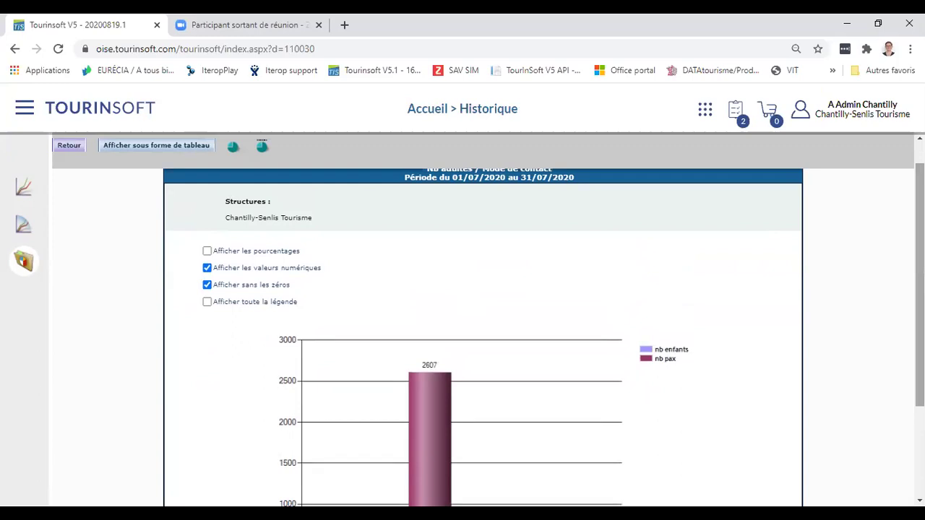
Step: Display the Mode de contact statistic as a table without zero values, and switch back to the graph
left_click_drag(920, 267, 920, 245)
left_click(181, 147)
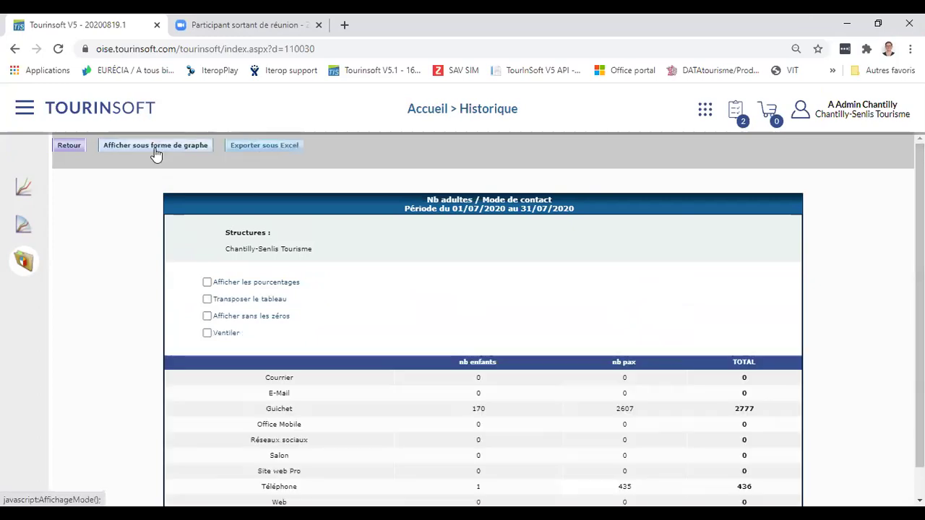
left_click(207, 317)
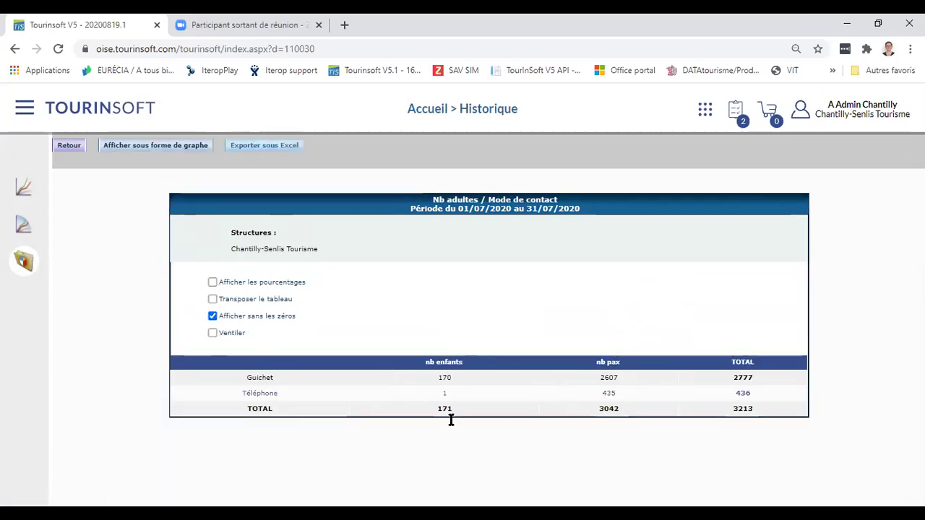
left_click_drag(247, 299, 153, 126)
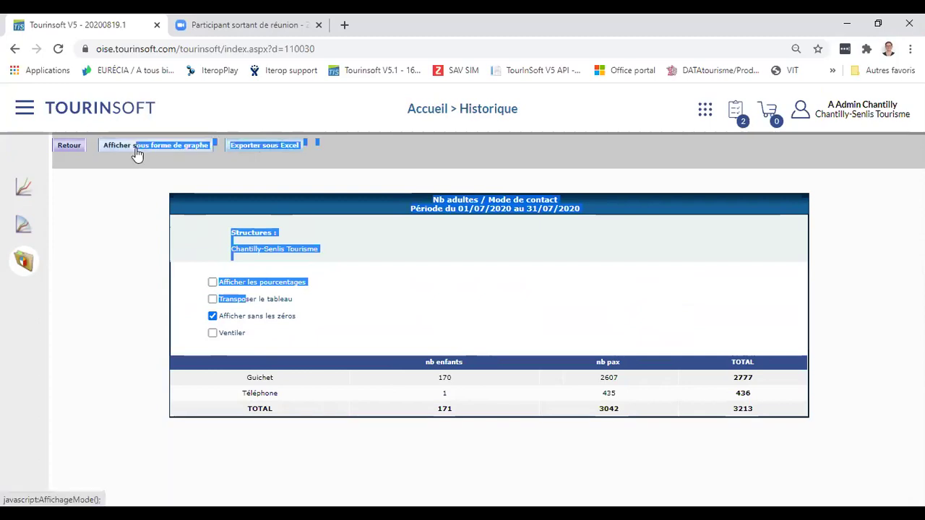
left_click(135, 149)
left_click(110, 227)
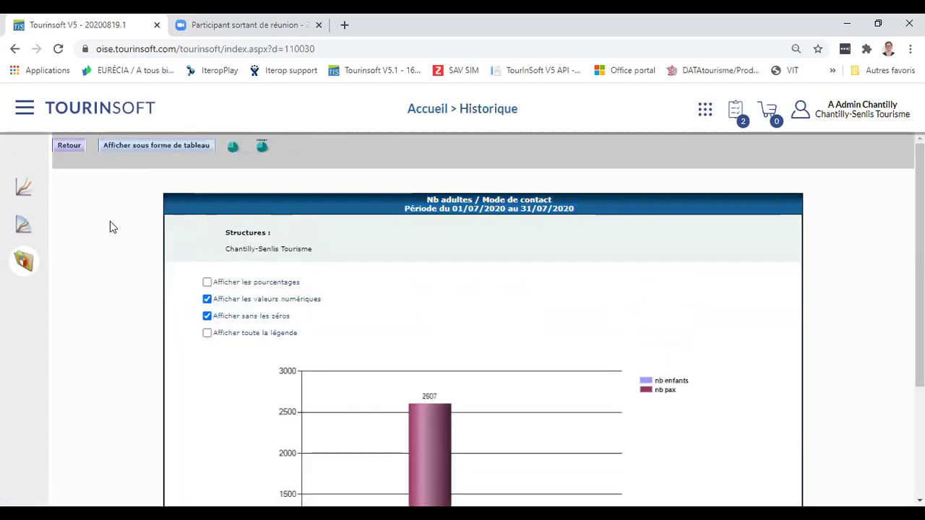
Step: Return to the Statistiques accueil list
left_click(24, 186)
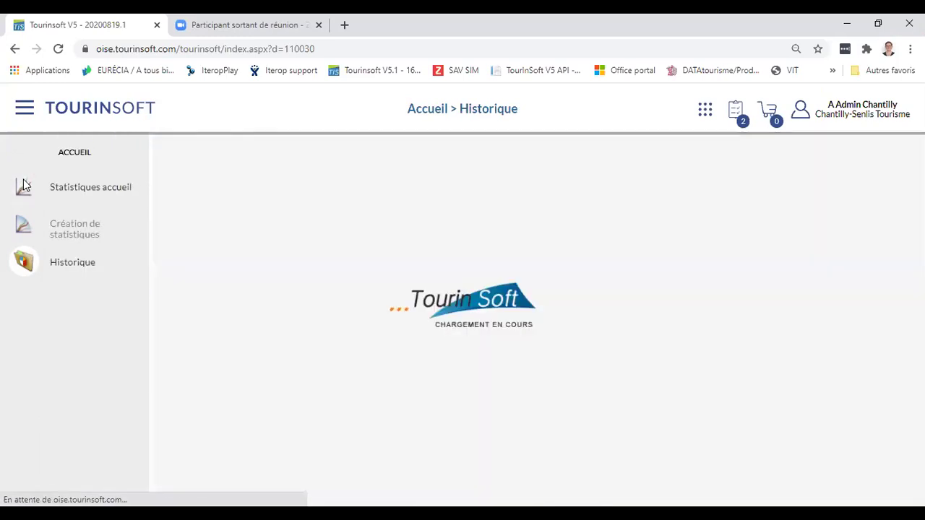